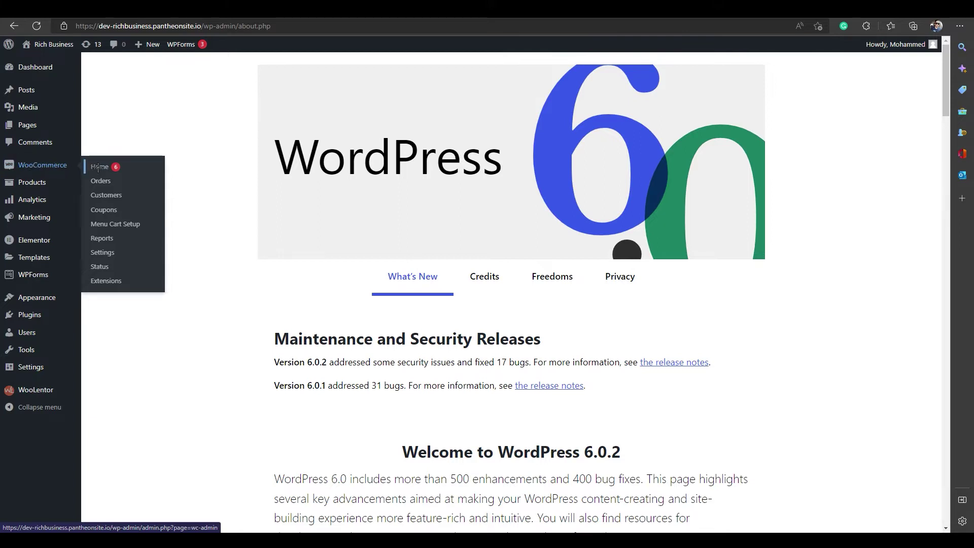
- Show WooCommerce's Payments settings listing bank transfer, check payments and cash on delivery
left_click(112, 252)
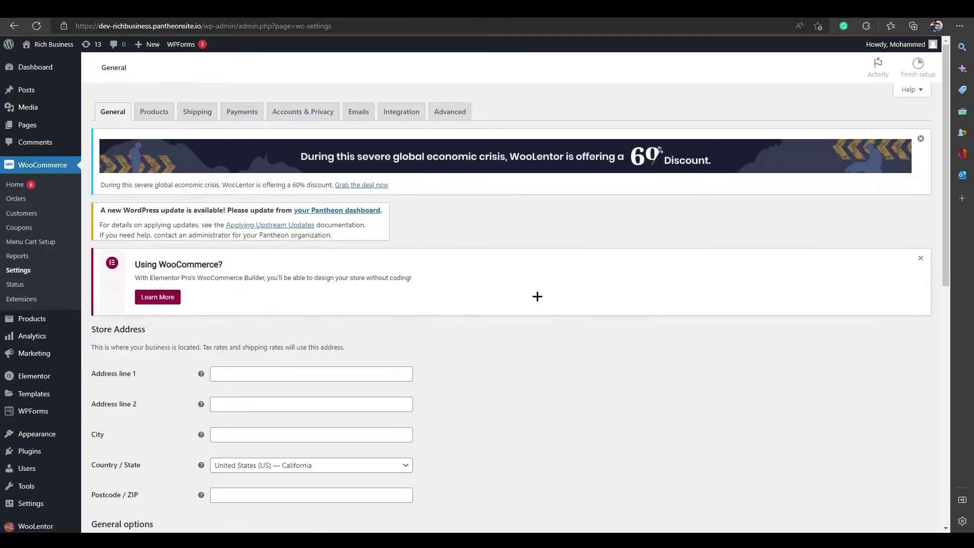
scroll(521, 407, "down", 5)
scroll(521, 407, "down", 2)
scroll(521, 406, "up", 10)
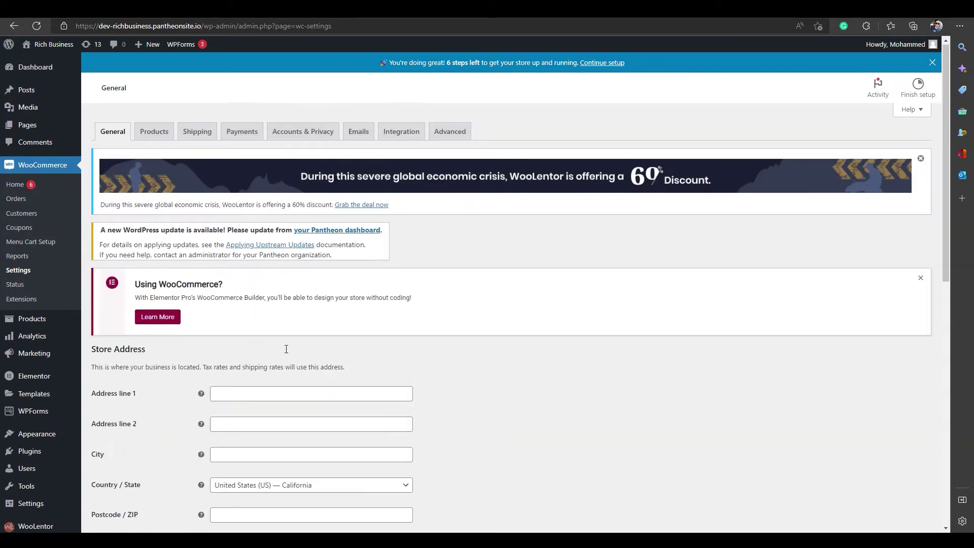
left_click(242, 132)
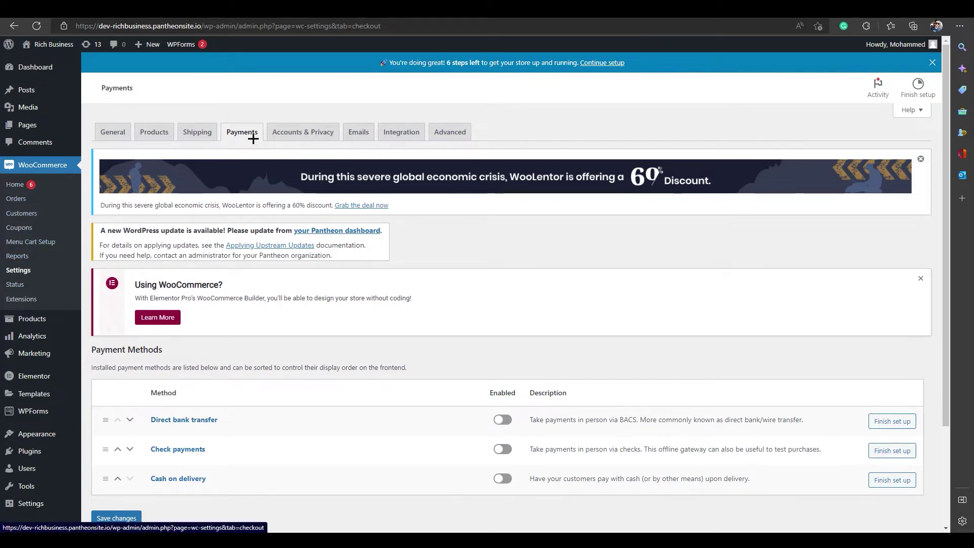
scroll(260, 229, "down", 1)
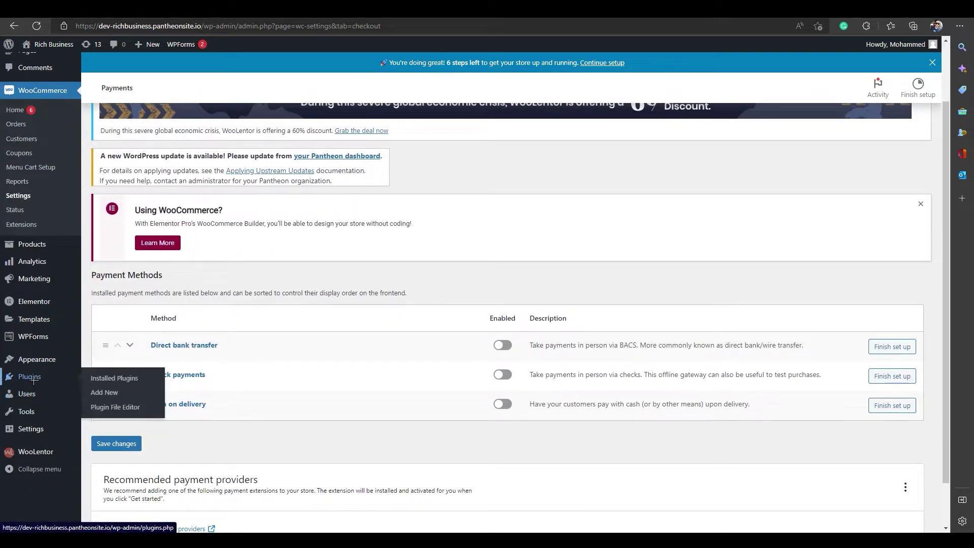
- Search the Add Plugins directory for 'woocommerce stripe'
left_click(104, 393)
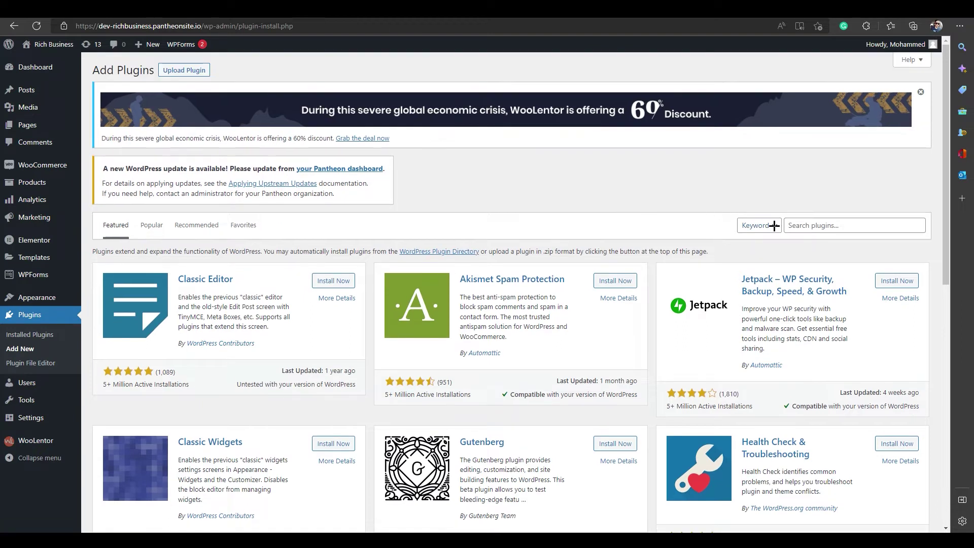
left_click(803, 225)
type("wo")
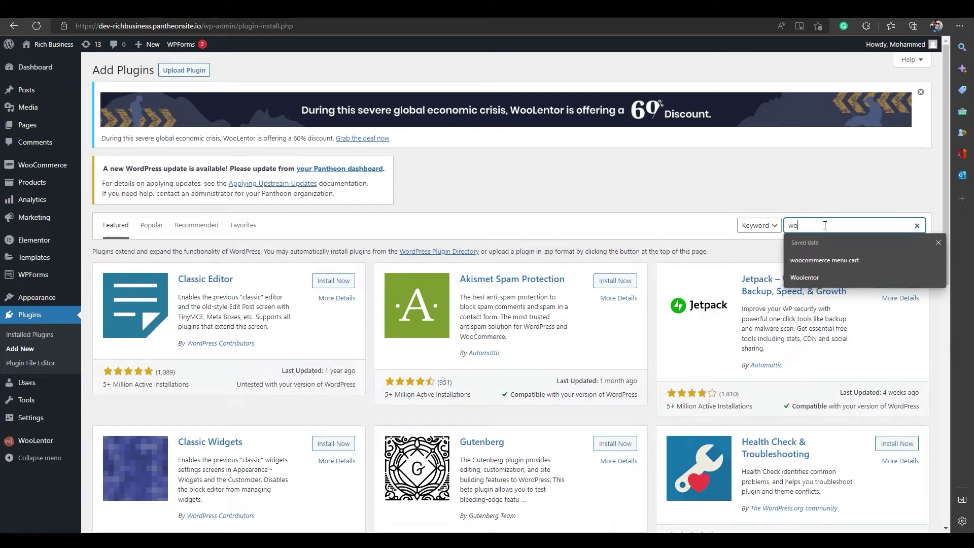
type("ocommerce stripe")
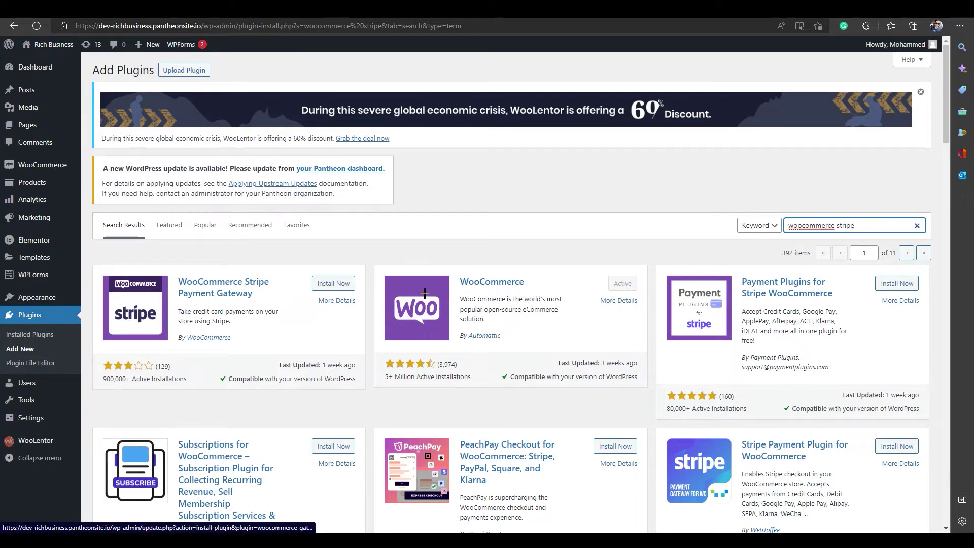
- Install and activate the WooCommerce Stripe Payment Gateway plugin
left_click(333, 283)
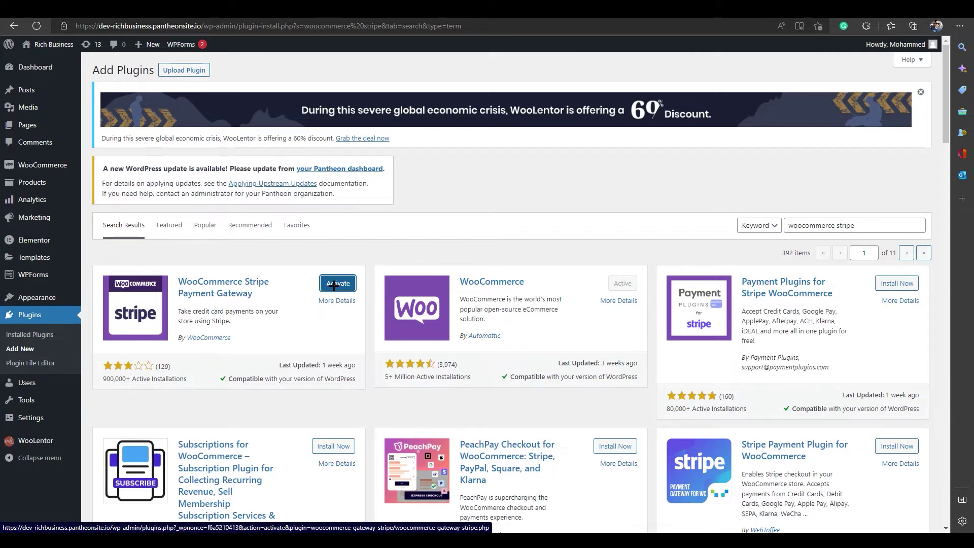
left_click(338, 283)
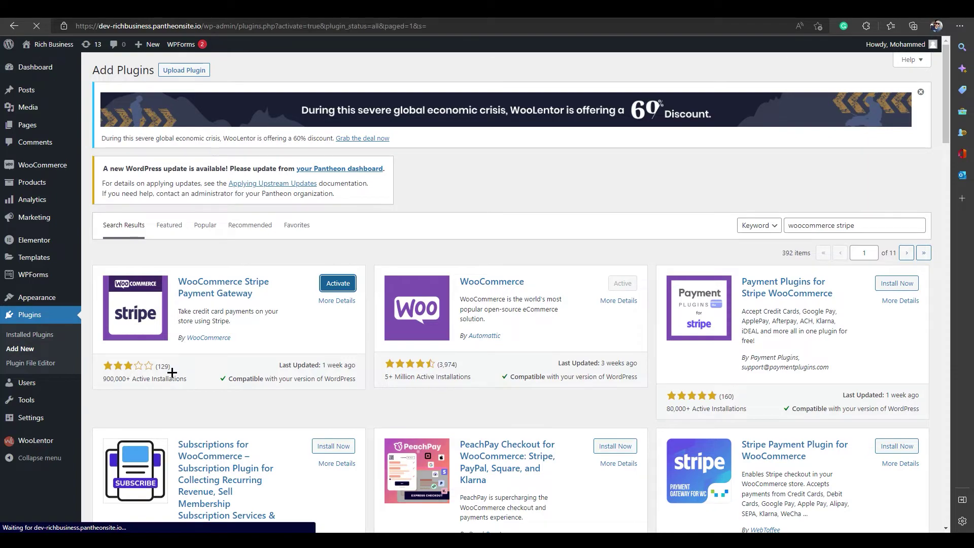
scroll(229, 426, "down", 5)
scroll(228, 427, "up", 6)
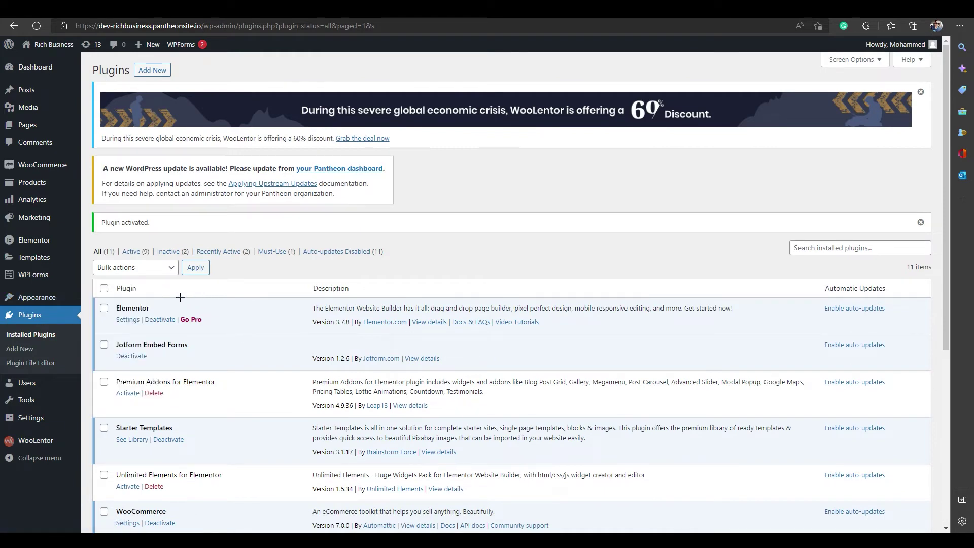
mouse_move(32, 183)
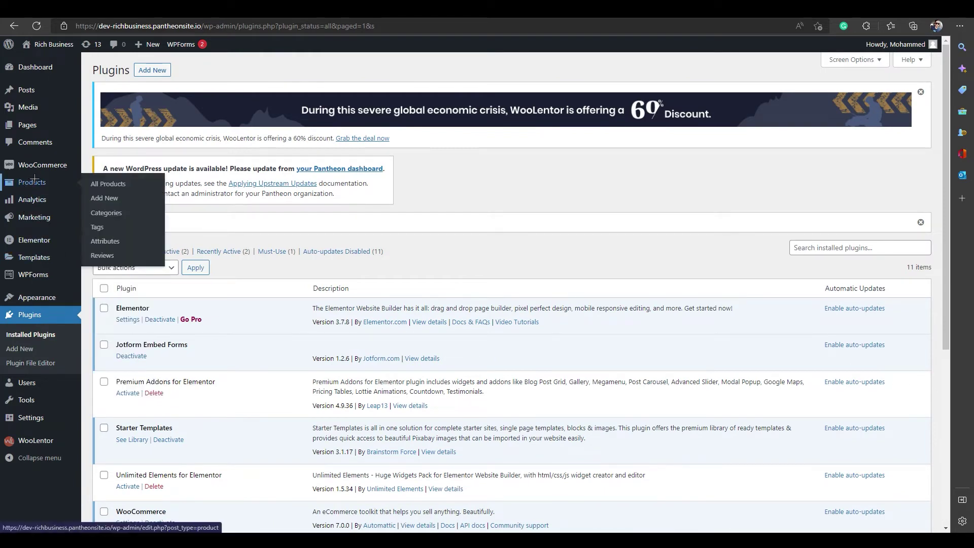
- Return to WooCommerce's payment settings and point out the Stripe credit card method
mouse_move(42, 164)
left_click(102, 252)
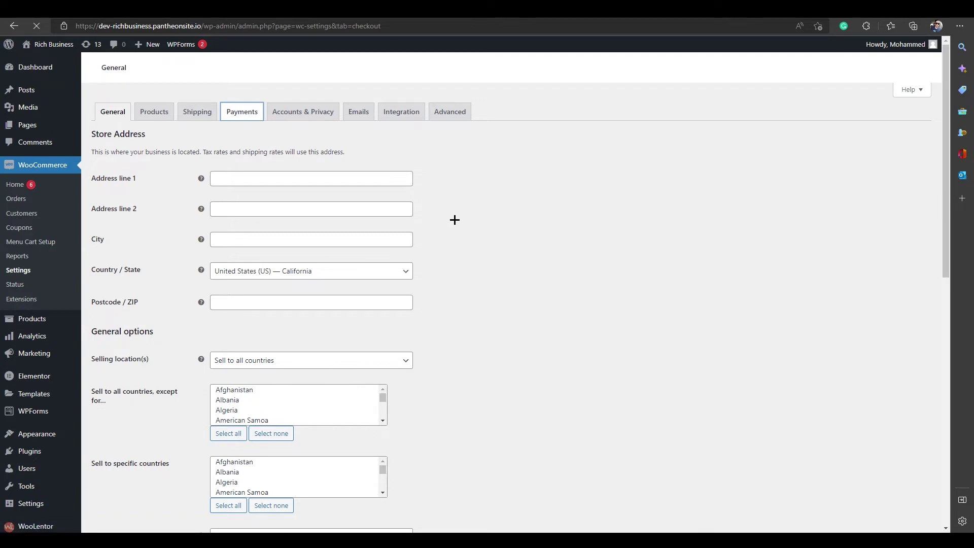
scroll(335, 282, "down", 5)
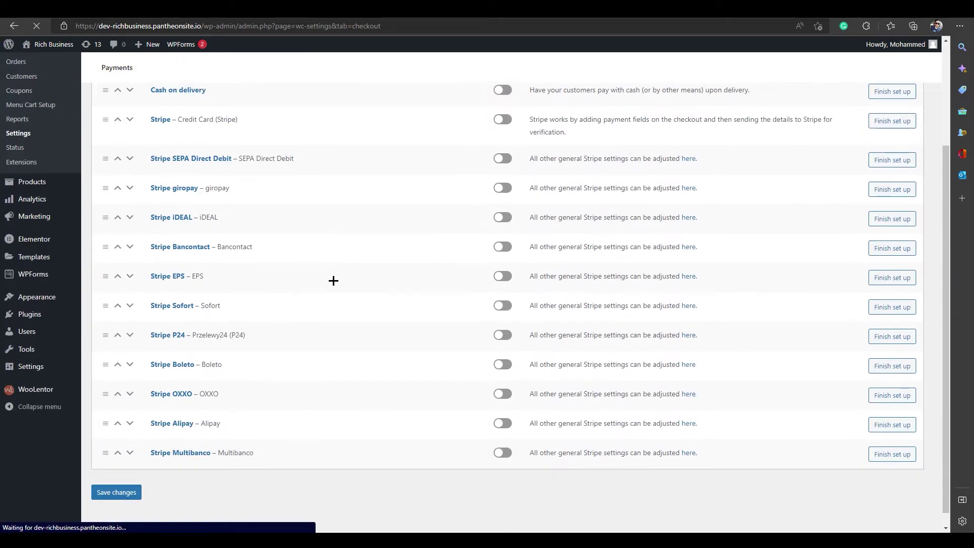
scroll(274, 276, "up", 3)
scroll(229, 297, "down", 4)
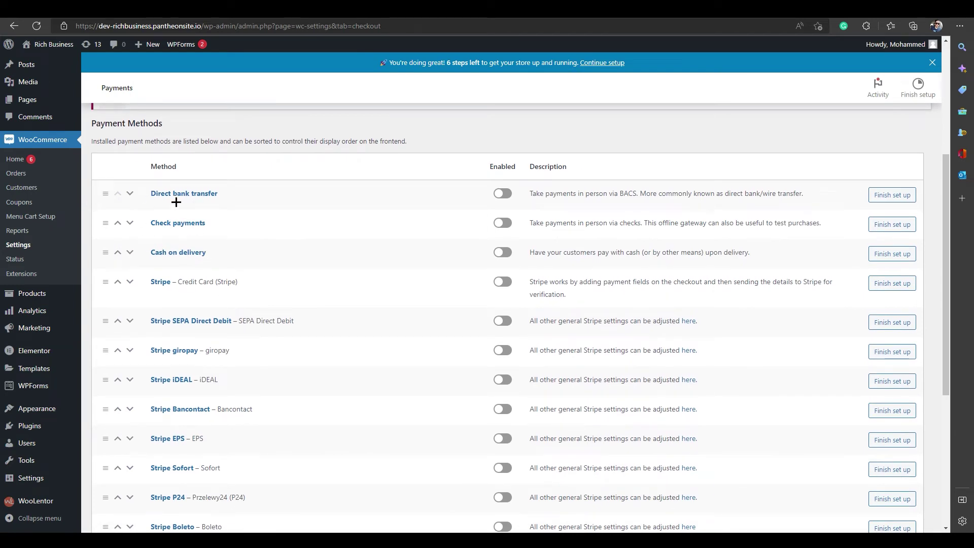
scroll(190, 251, "down", 2)
scroll(200, 260, "down", 1)
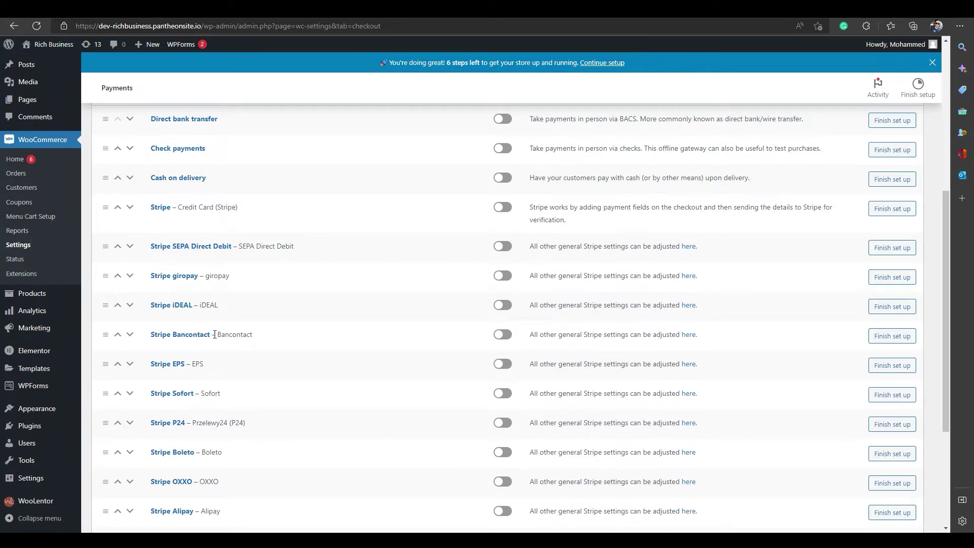
scroll(205, 383, "down", 1)
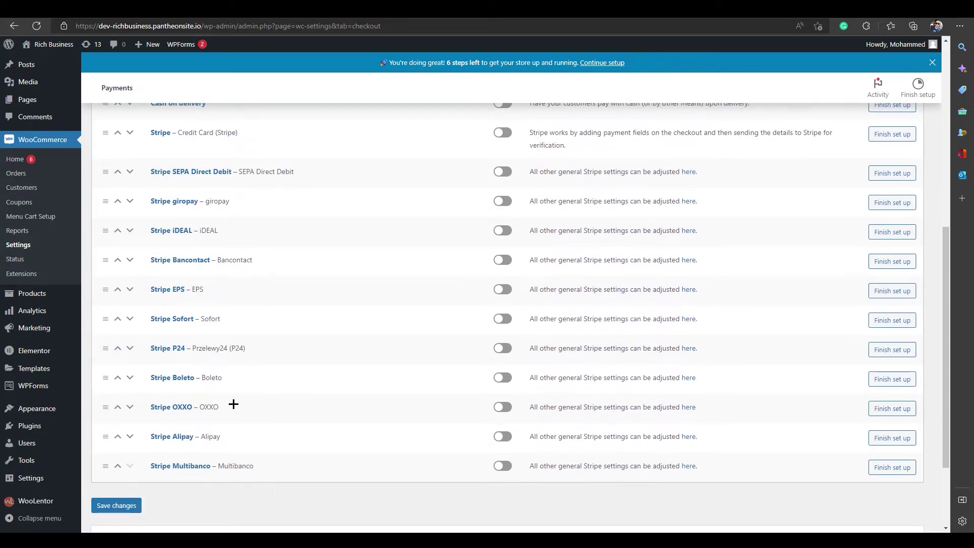
scroll(263, 427, "down", 1)
scroll(263, 473, "down", 1)
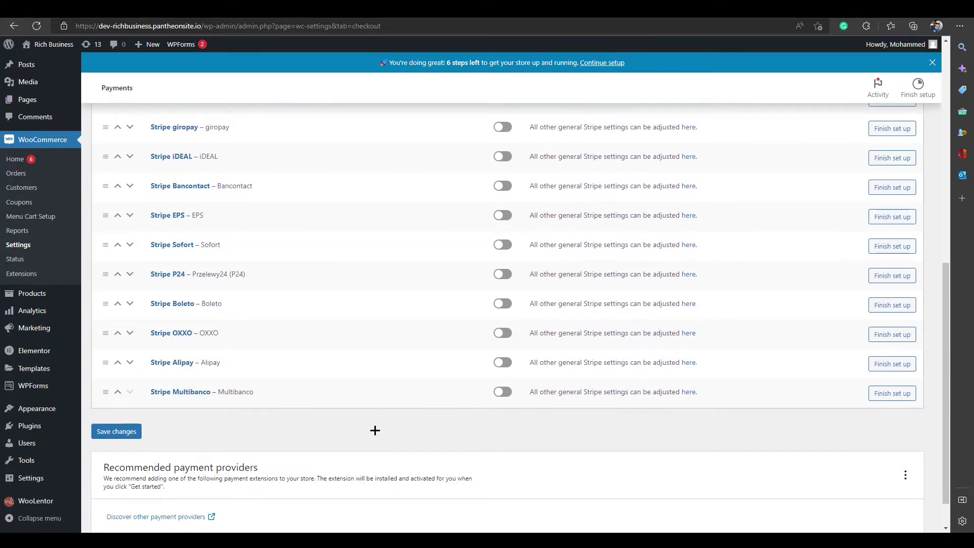
scroll(340, 312, "up", 3)
scroll(304, 358, "up", 3)
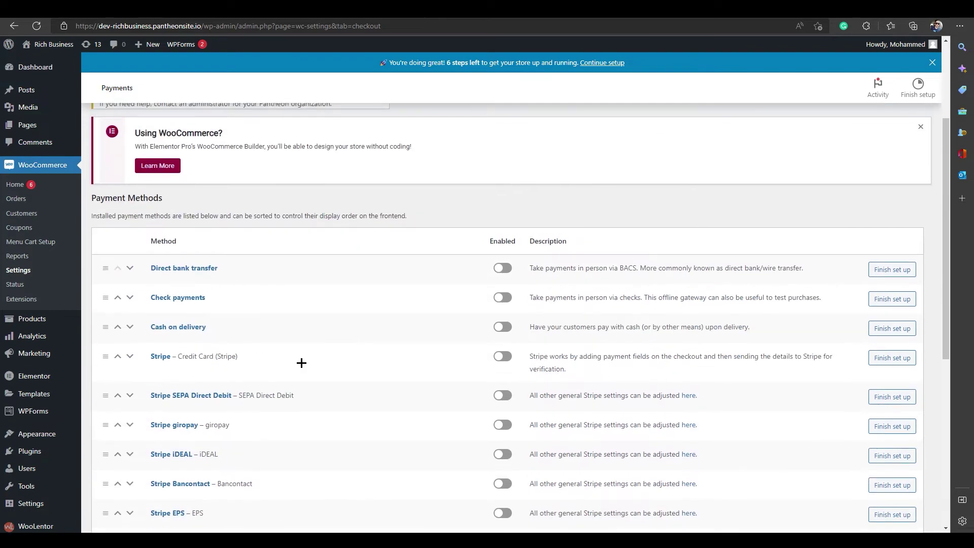
scroll(327, 377, "down", 2)
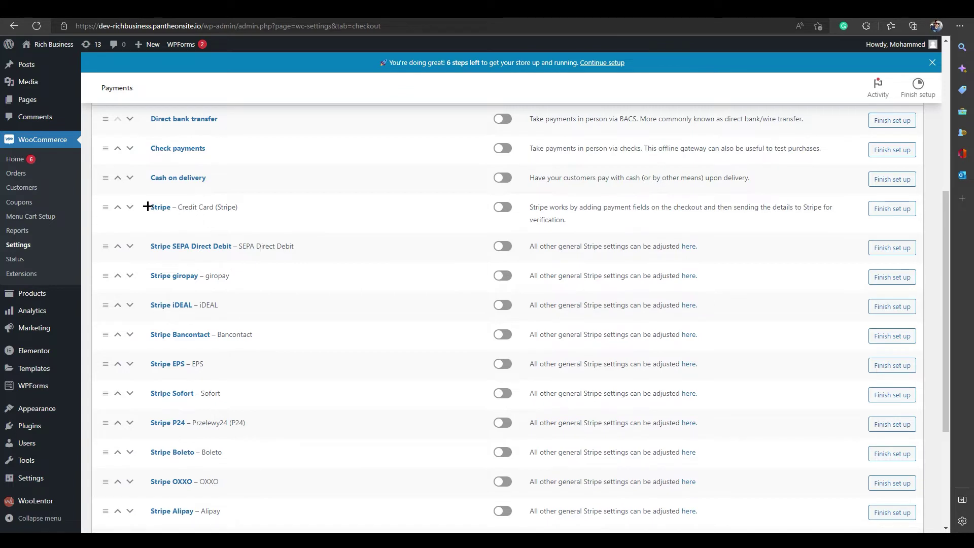
left_click_drag(148, 207, 242, 210)
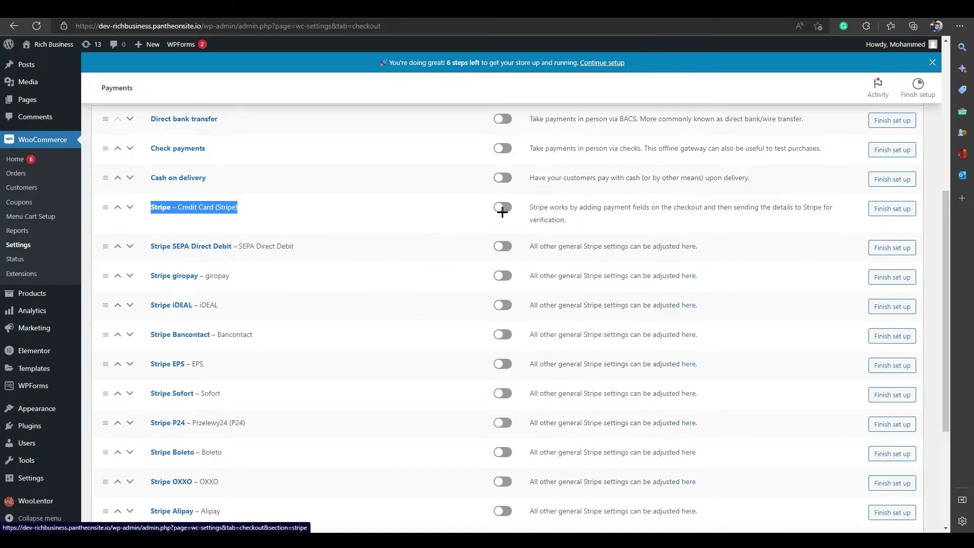
- Open the settings for the Stripe – Credit Card payment method
left_click(504, 210)
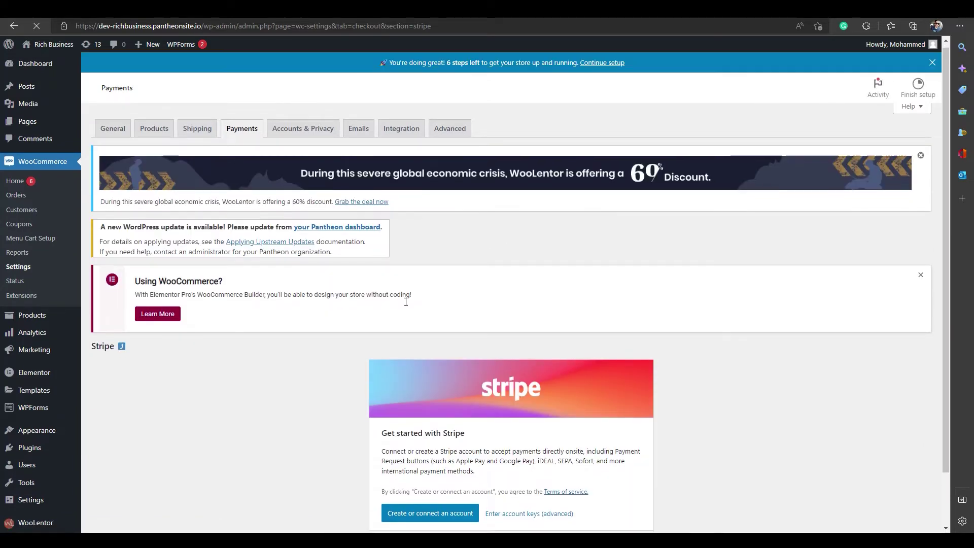
scroll(404, 302, "down", 1)
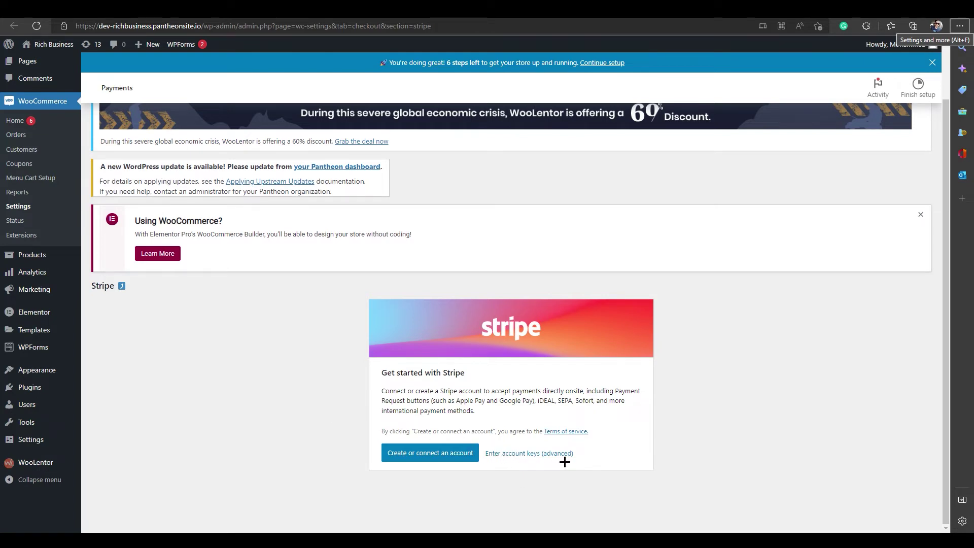
- Show the advanced form for live publishable key, secret key and webhook secret, then switch to stripe.com
left_click(539, 453)
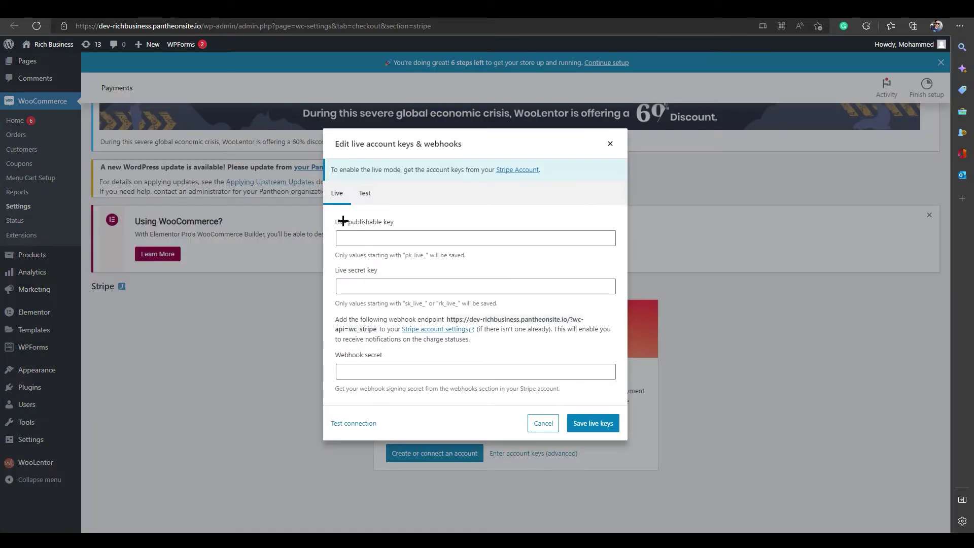
left_click_drag(332, 222, 398, 222)
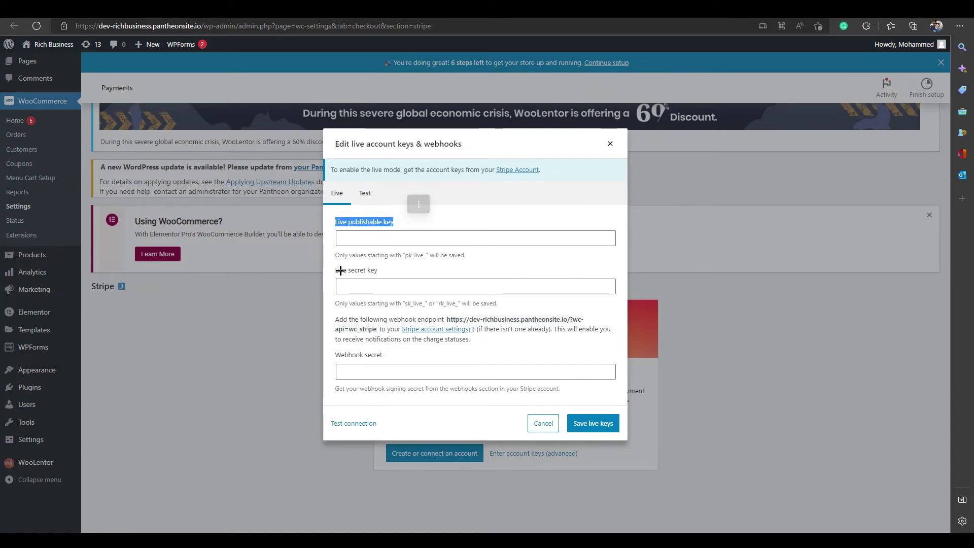
left_click_drag(335, 270, 379, 270)
left_click_drag(332, 355, 384, 355)
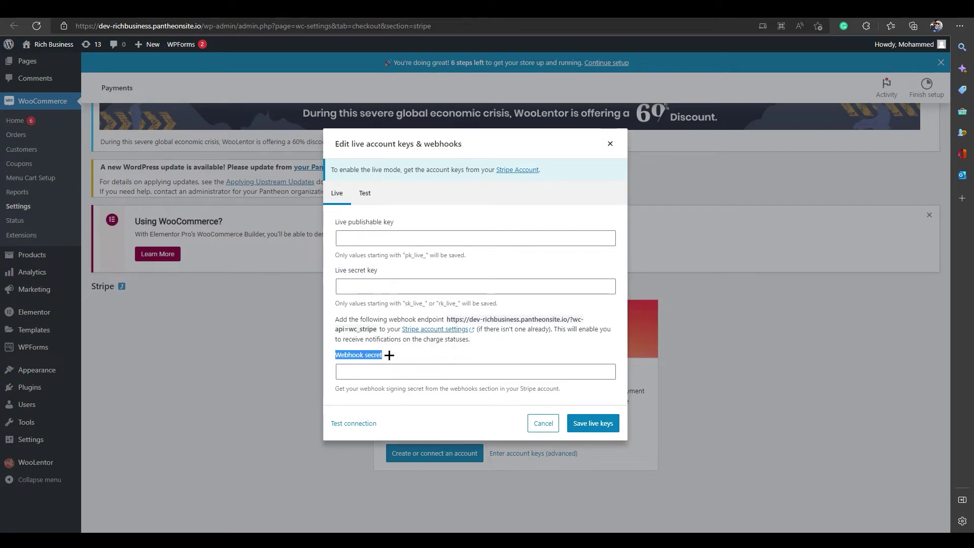
triple_click(337, 389)
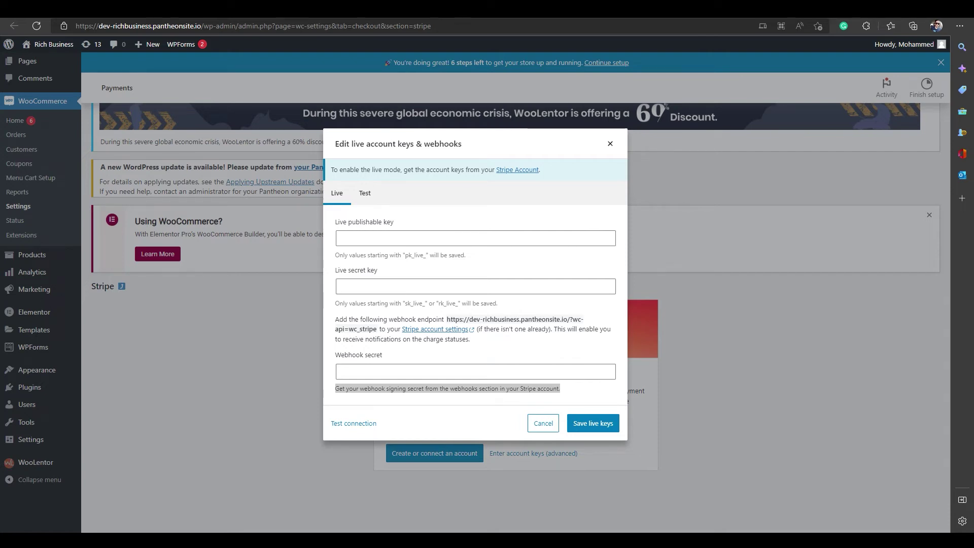
key("alt+Tab")
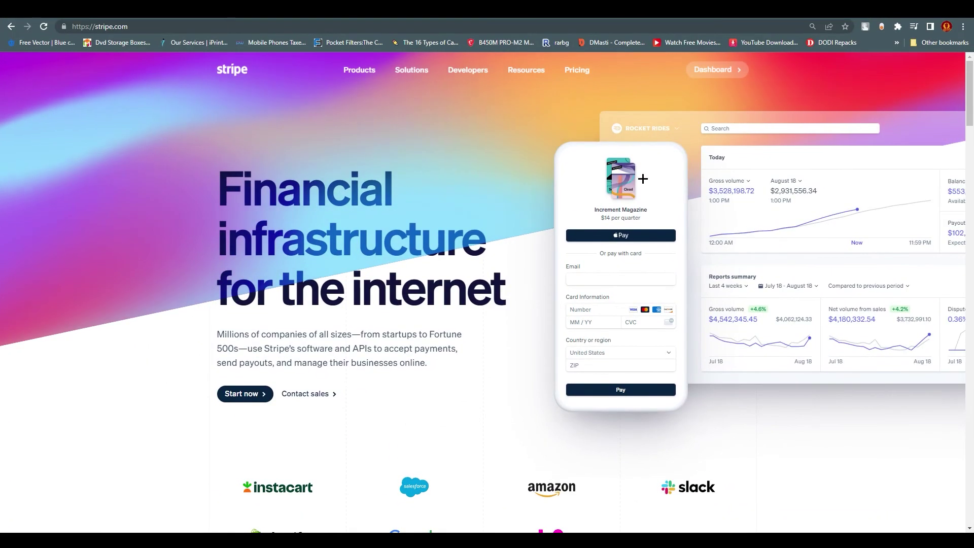
- Open the Stripe dashboard, pointing out the secret key field on the way
left_click(717, 73)
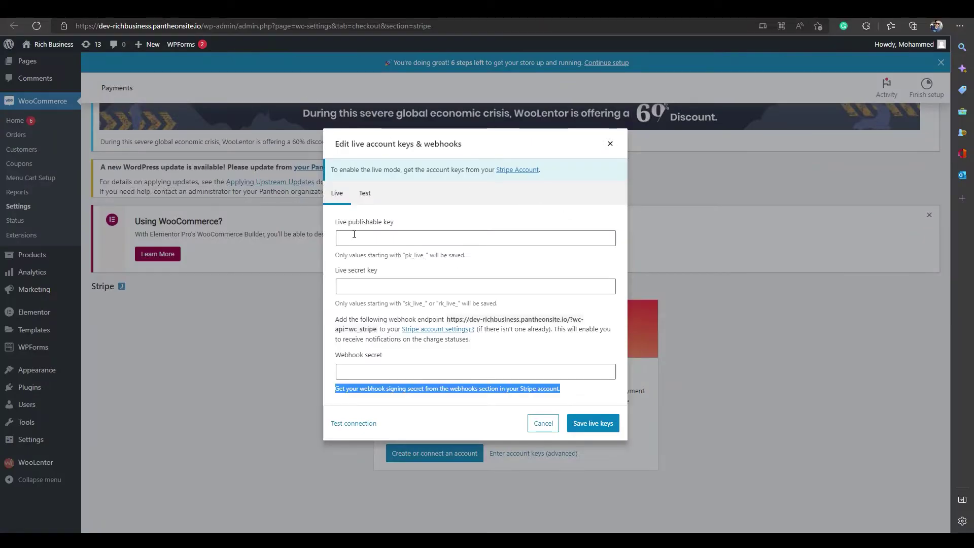
double_click(370, 222)
left_click_drag(348, 270, 377, 270)
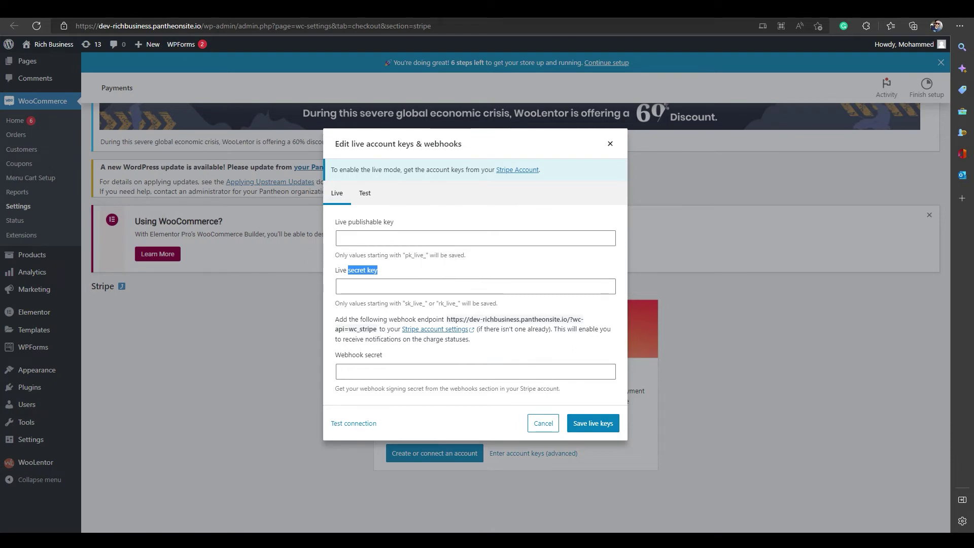
key("alt+Tab")
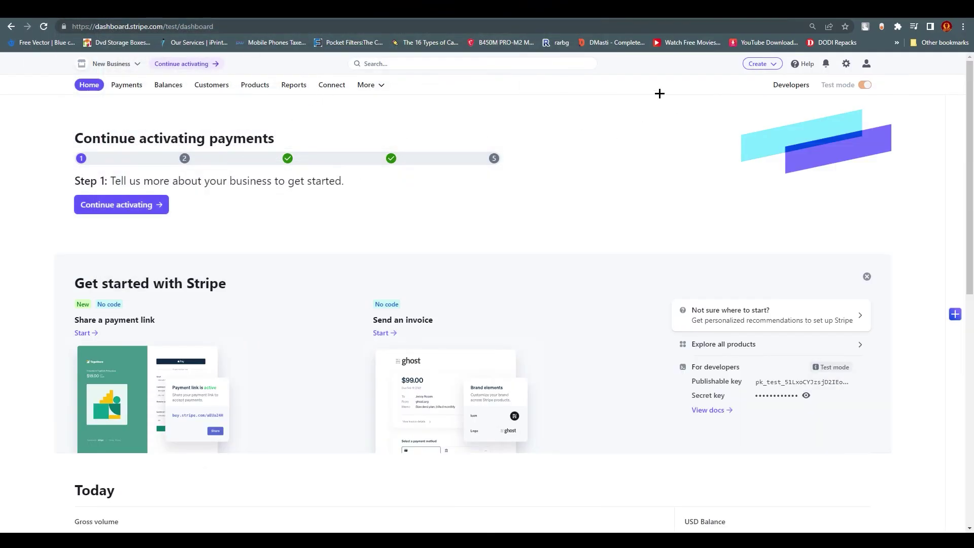
- Search the Stripe dashboard for 'api'
left_click(382, 64)
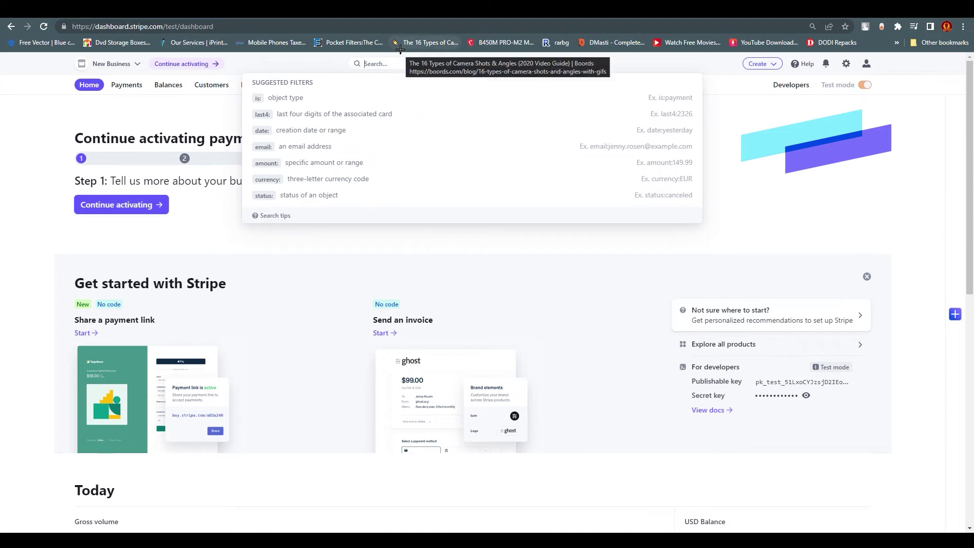
type("api")
key("Return")
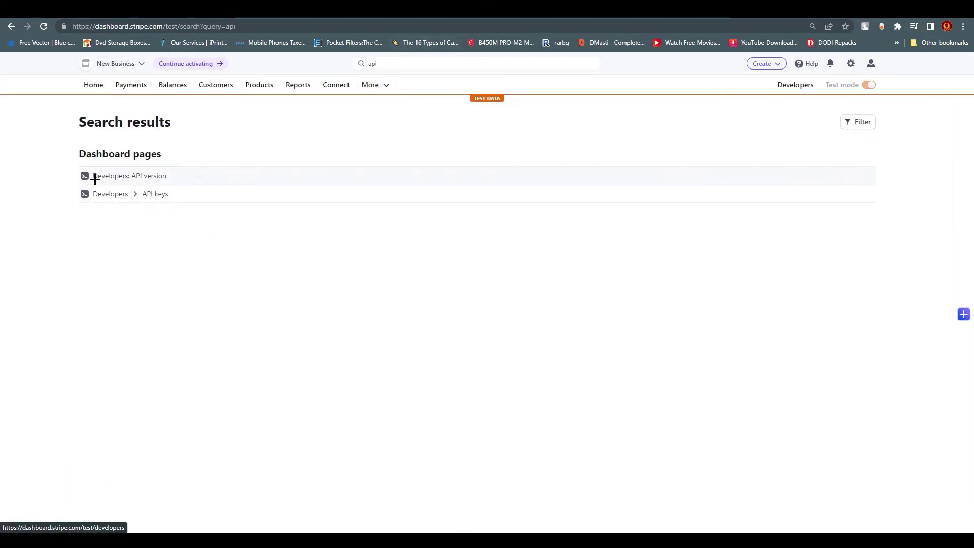
- Open Stripe's API keys page and copy the test publishable key
left_click(144, 197)
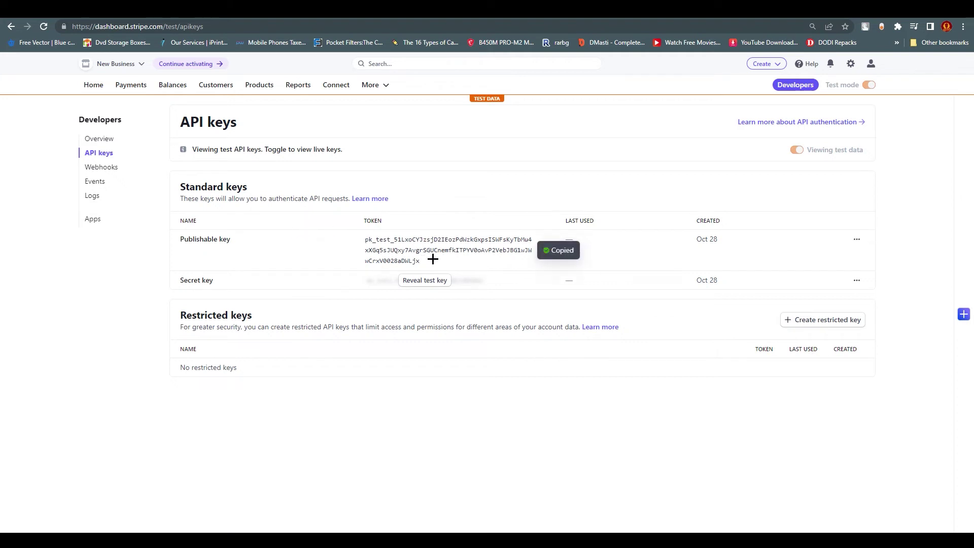
left_click(461, 246)
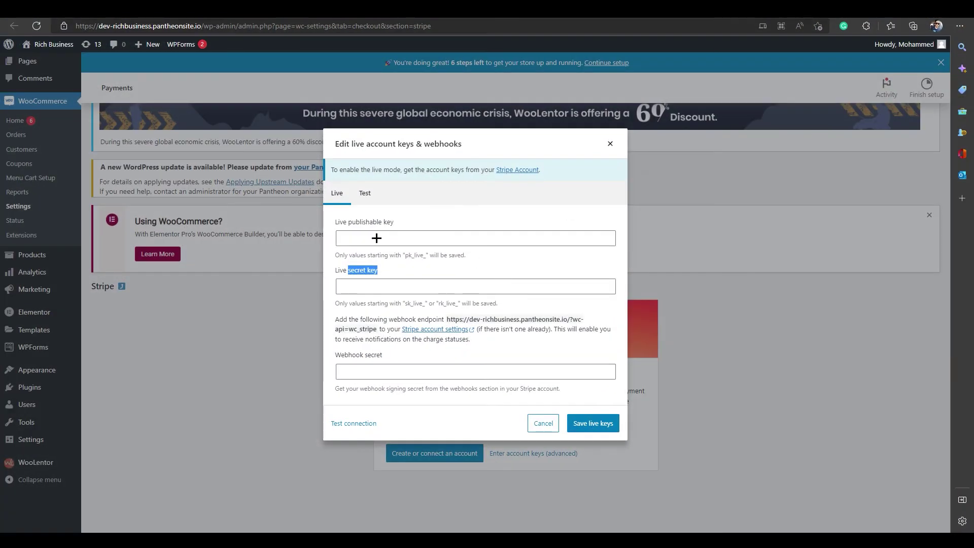
- Paste the copied publishable key into WooCommerce's live publishable key field
left_click(375, 237)
right_click(374, 238)
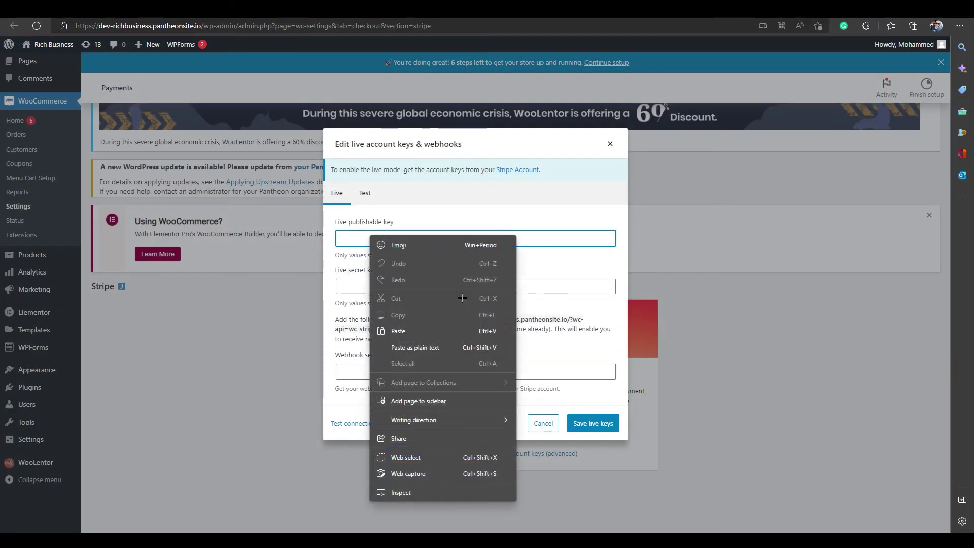
left_click(438, 332)
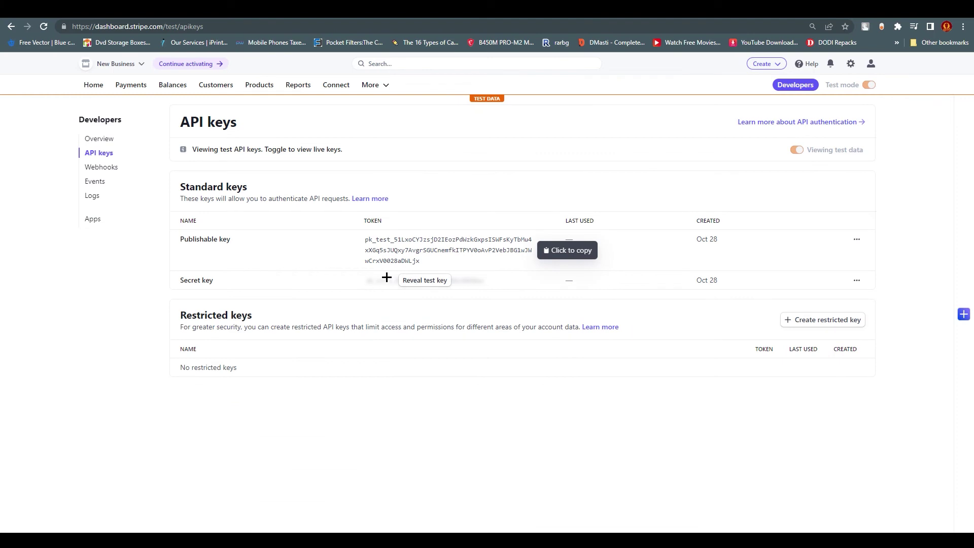
- Reveal and copy Stripe's test secret key, paste it as the live secret key and save the live keys
left_click(411, 280)
left_click(450, 289)
left_click(428, 296)
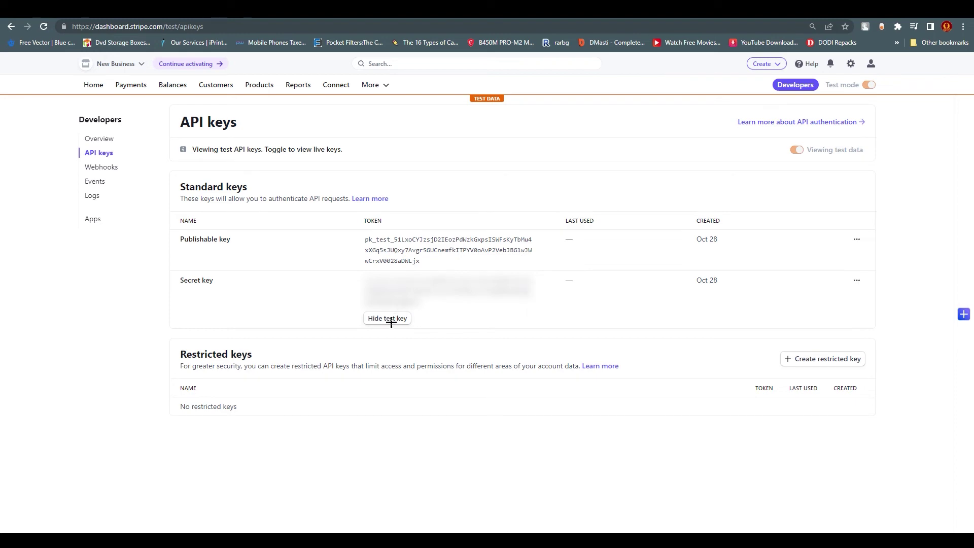
key("ctrl+Tab")
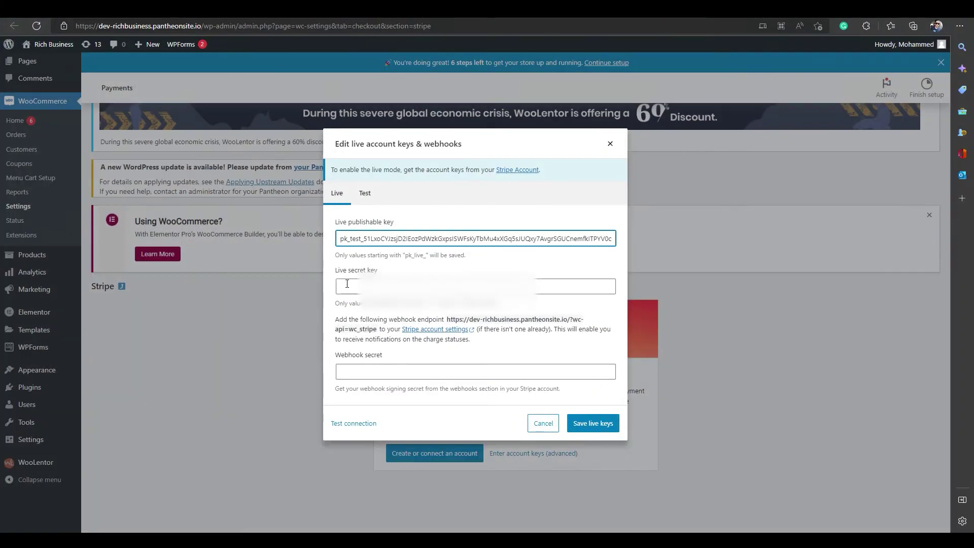
right_click(426, 285)
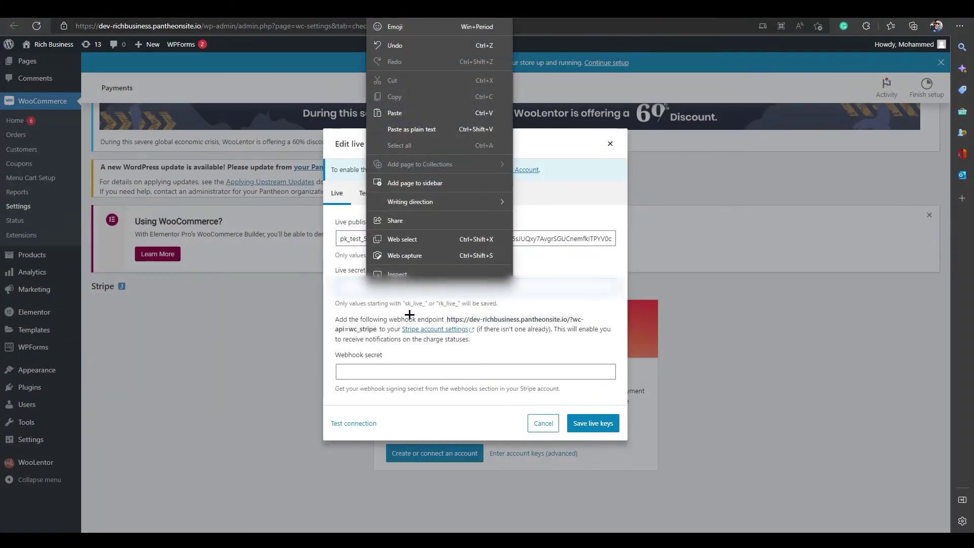
left_click(409, 116)
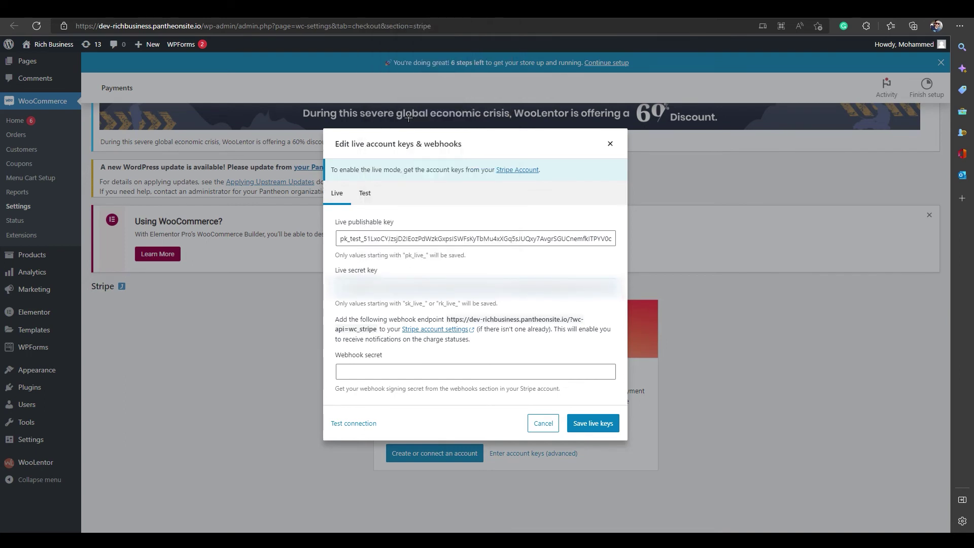
left_click(593, 424)
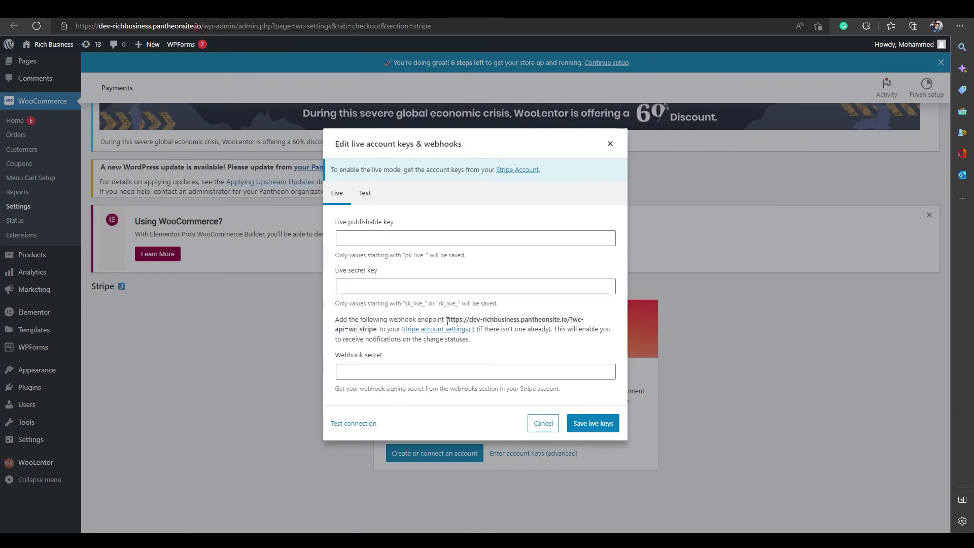
- Copy the site's webhook endpoint URL and switch to Stripe's Webhooks page
left_click_drag(446, 320, 377, 329)
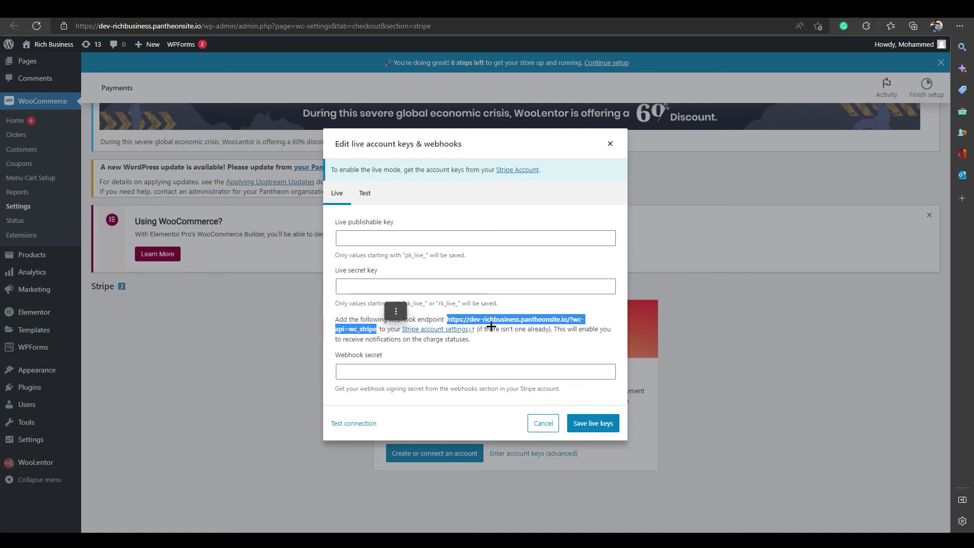
key("ctrl+c")
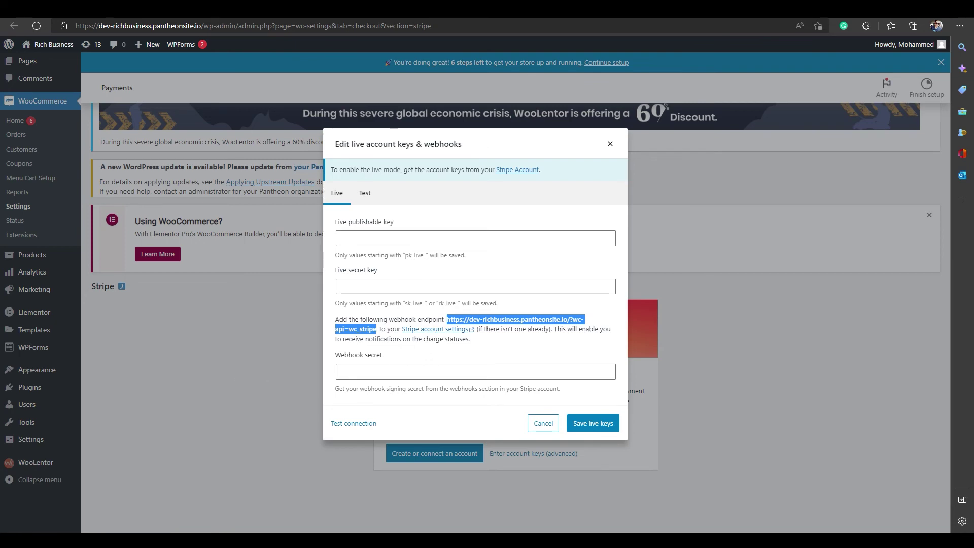
key("alt+Tab")
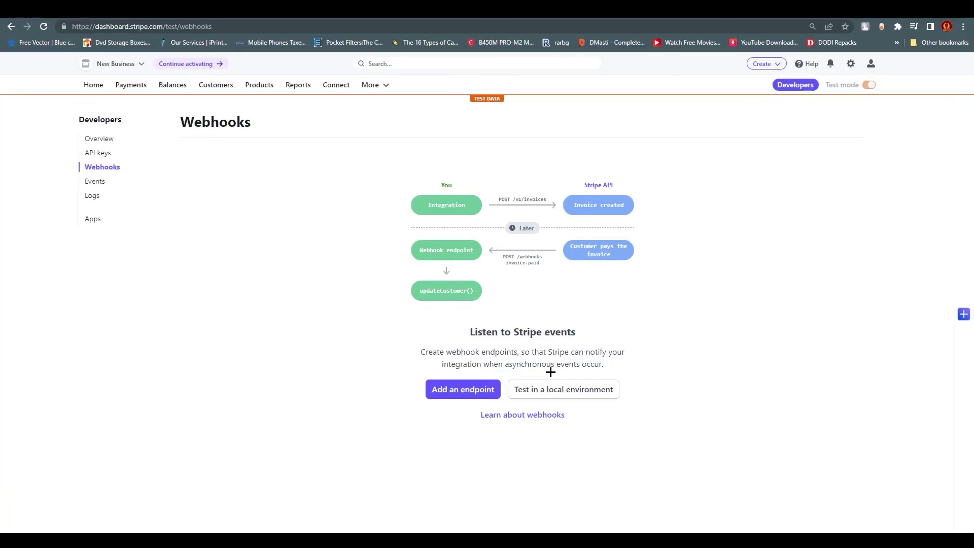
- Begin a new webhook endpoint in Stripe, browse the selectable events, then return to WooCommerce
left_click(452, 389)
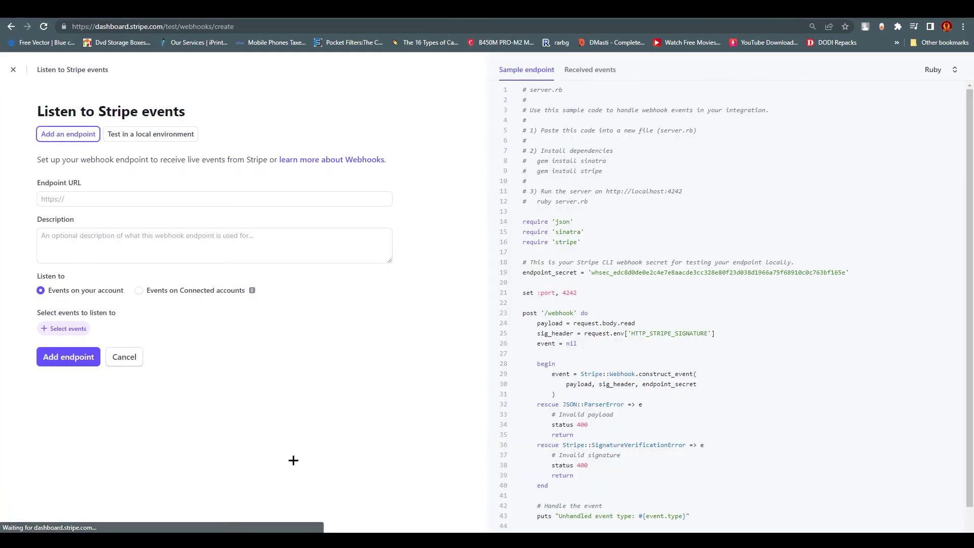
left_click(139, 199)
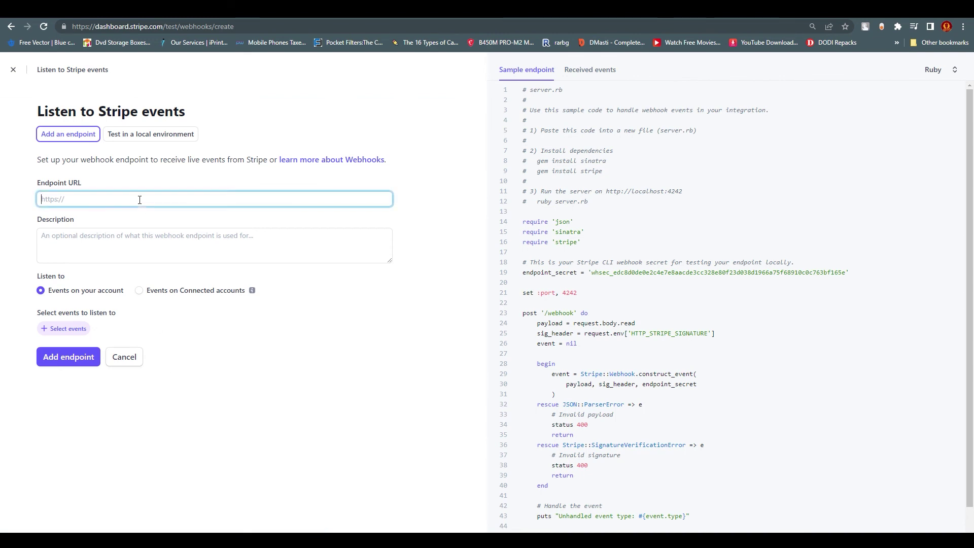
left_click(67, 329)
scroll(150, 328, "down", 3)
scroll(121, 381, "down", 5)
scroll(98, 409, "down", 5)
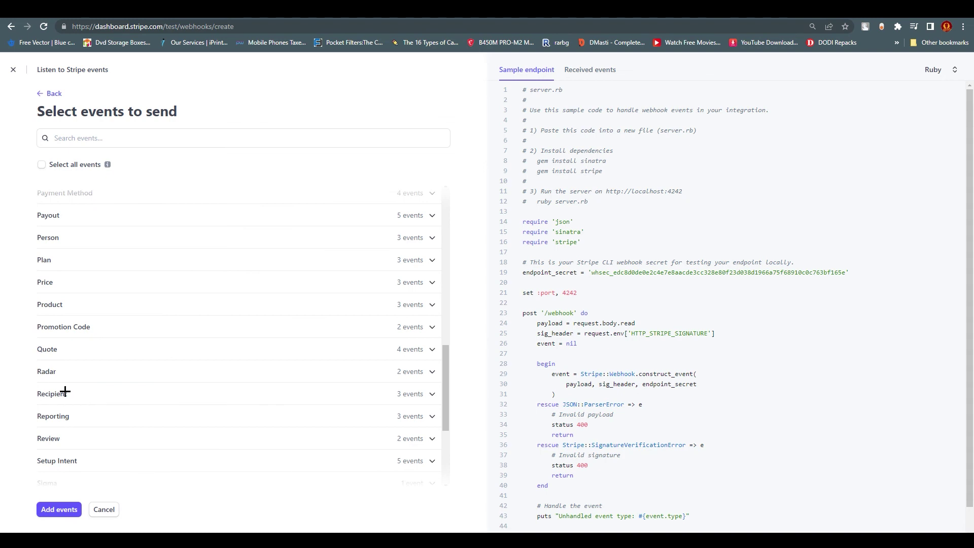
scroll(116, 301, "down", 4)
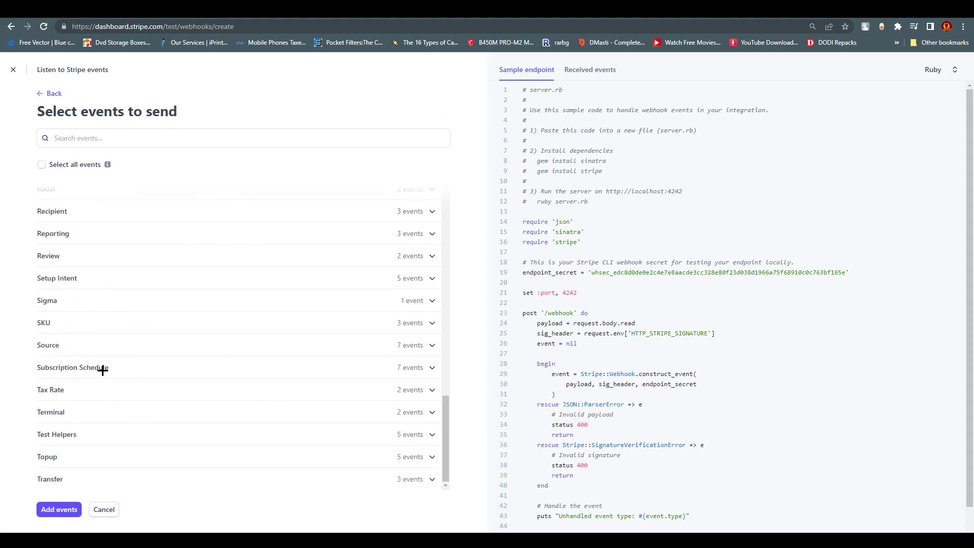
scroll(105, 366, "up", 5)
scroll(98, 297, "up", 2)
scroll(97, 320, "up", 4)
scroll(57, 351, "up", 3)
left_click(112, 509)
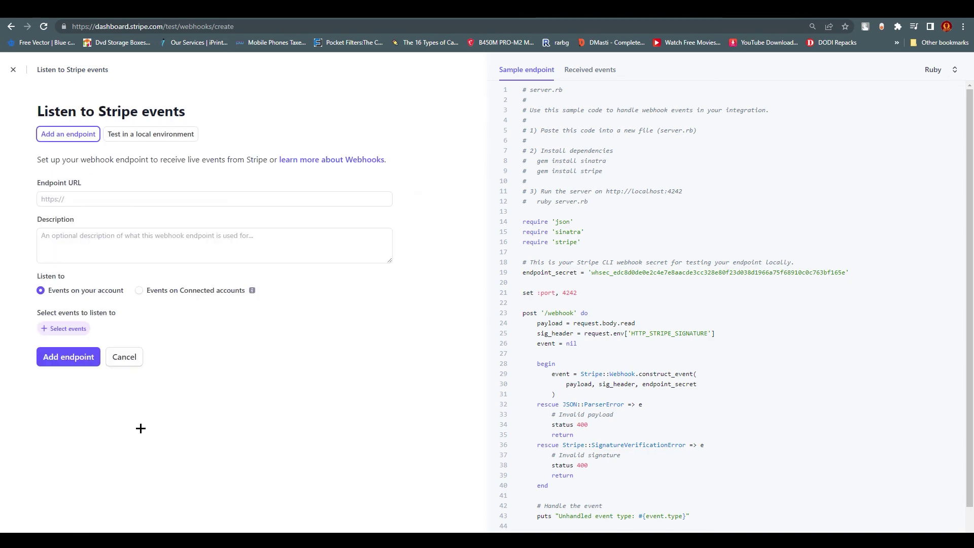
key("alt+Tab")
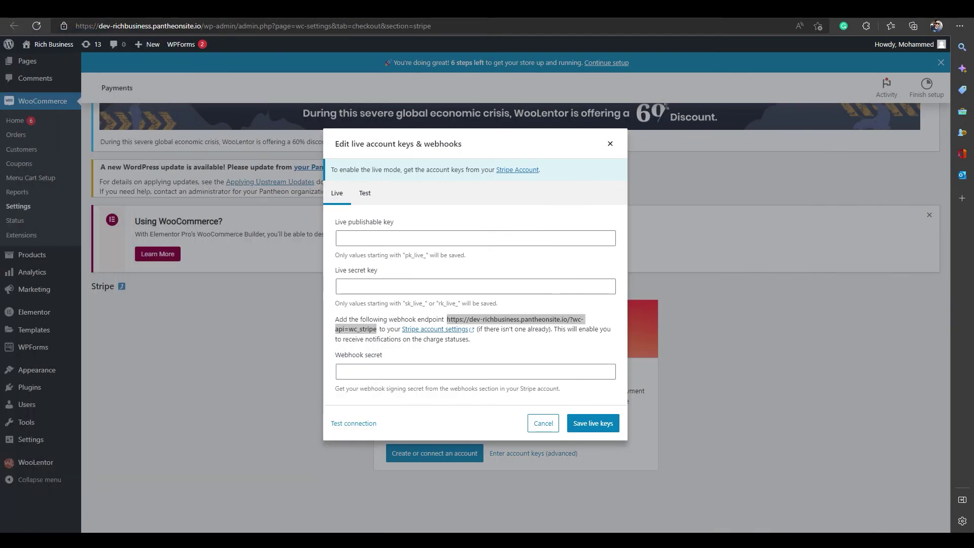
- Dismiss the live account keys dialog without saving, returning to Stripe settings
left_click(544, 424)
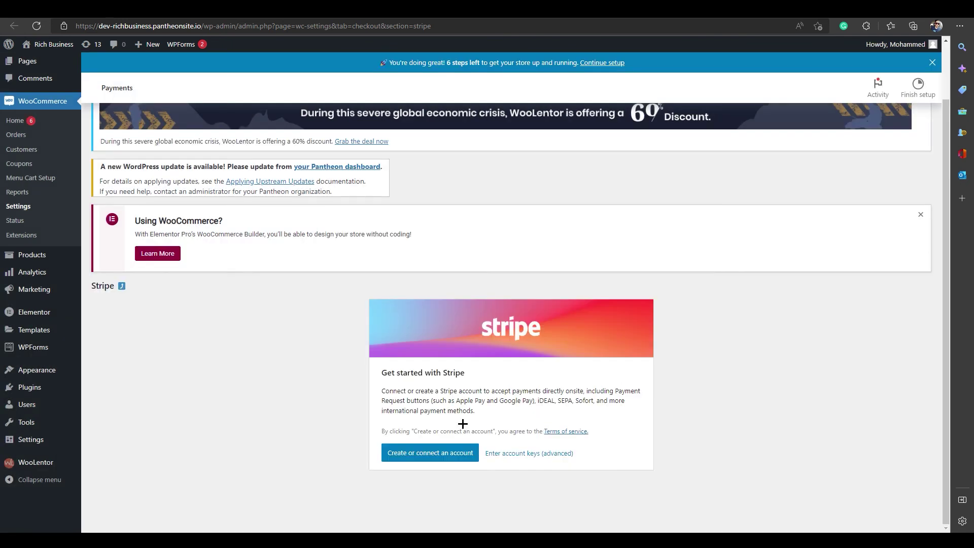